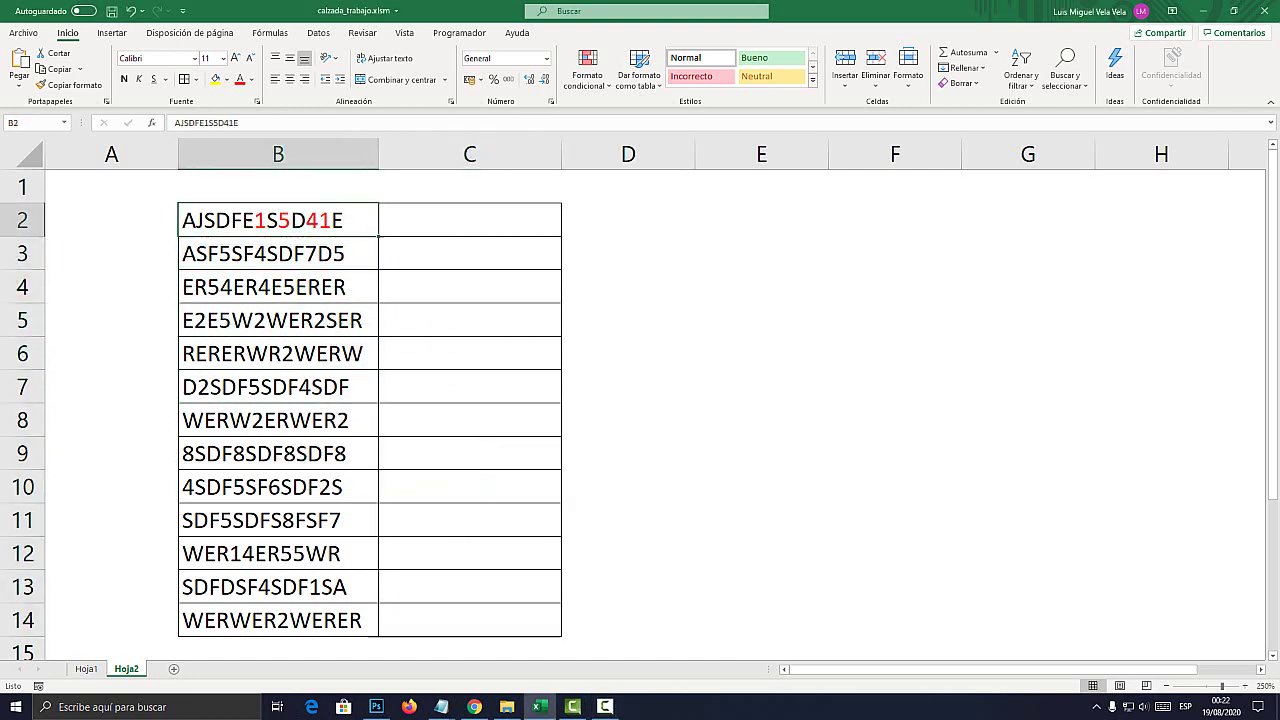
Examine the opening letters of the code in B2.
{"action": "double_click", "coordinate": [254, 220]}
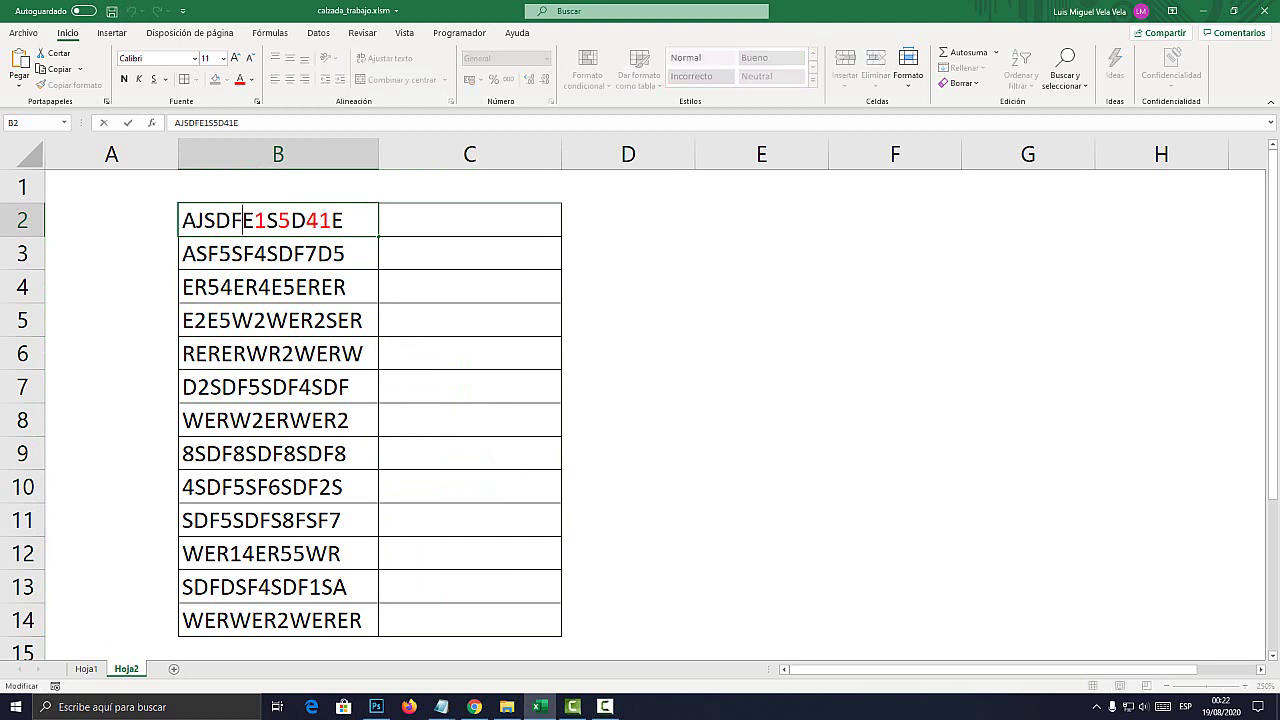
{"action": "mouse_move", "coordinate": [254, 220]}
{"action": "left_mouse_down"}
{"action": "mouse_move", "coordinate": [180, 220]}
{"action": "mouse_move", "coordinate": [290, 220]}
{"action": "left_mouse_up"}
{"action": "left_click", "coordinate": [320, 220]}
{"action": "key", "text": "ctrl+Return"}
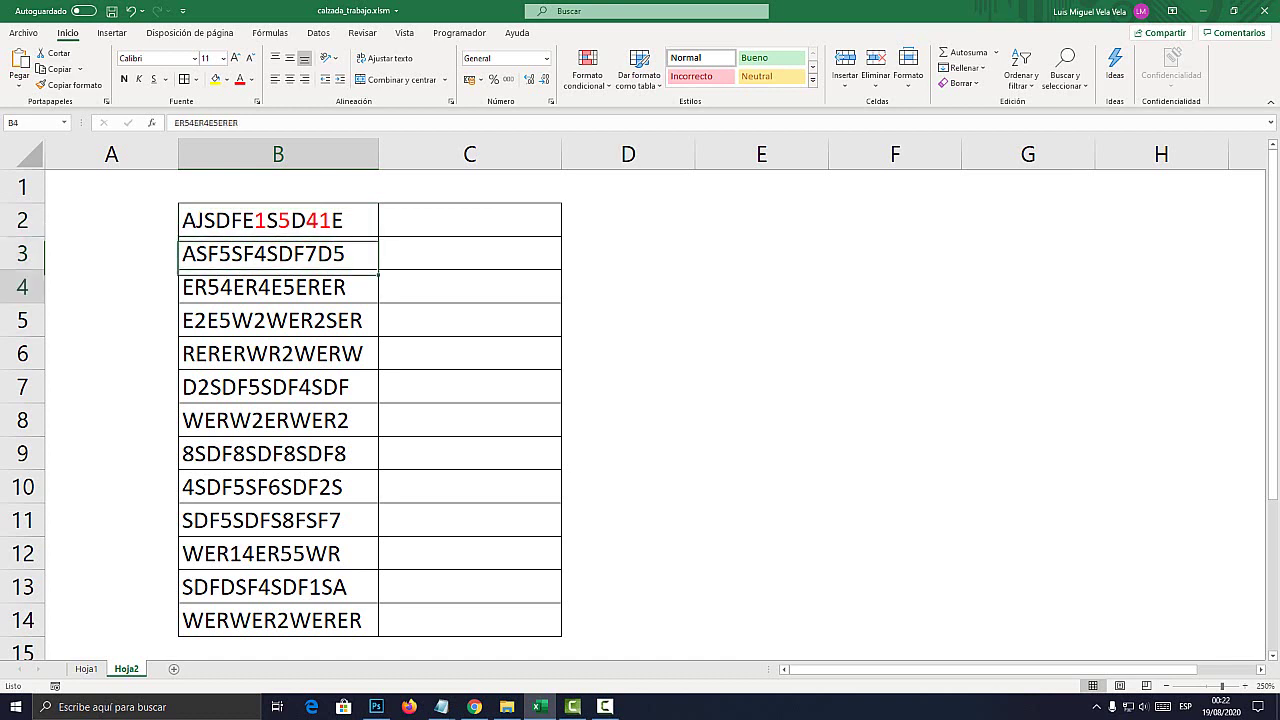
{"action": "left_click", "coordinate": [470, 220]}
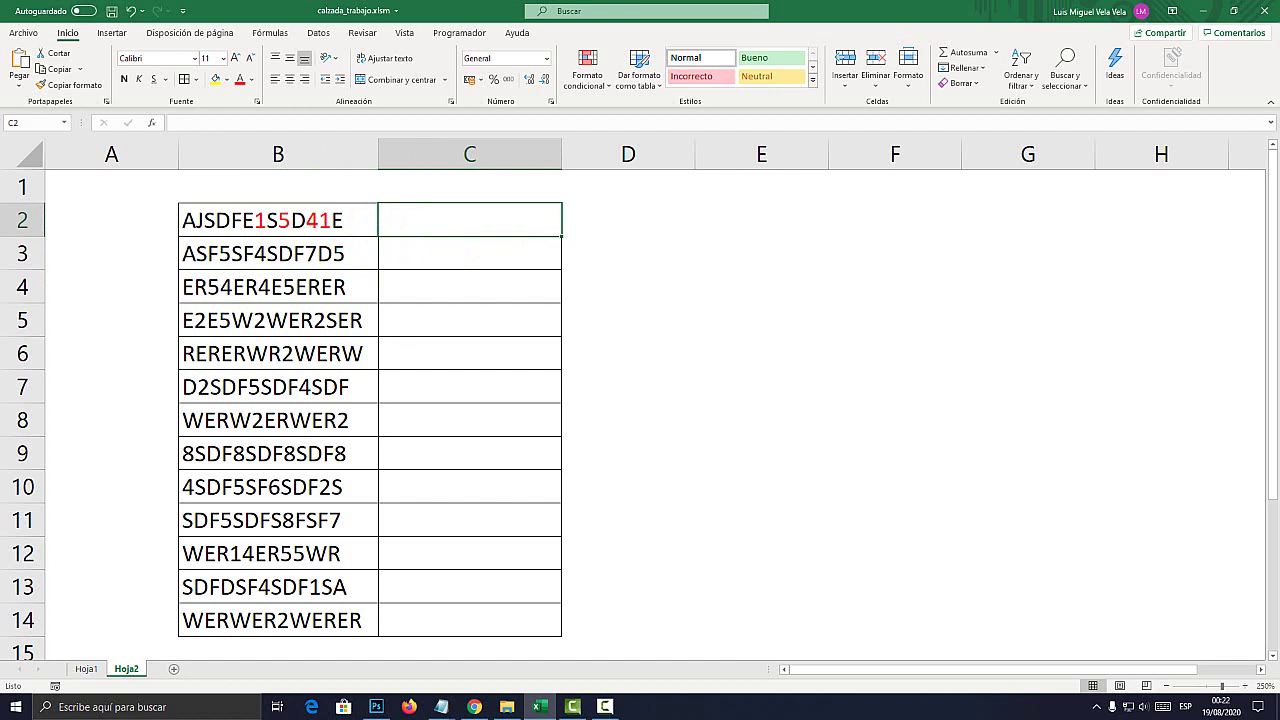
Pick out the red digits, such as 1 and 5, in B2's code.
{"action": "left_click", "coordinate": [255, 220]}
{"action": "double_click", "coordinate": [255, 220]}
{"action": "left_click_drag", "start_coordinate": [254, 220], "coordinate": [330, 220]}
{"action": "left_click", "coordinate": [266, 220]}
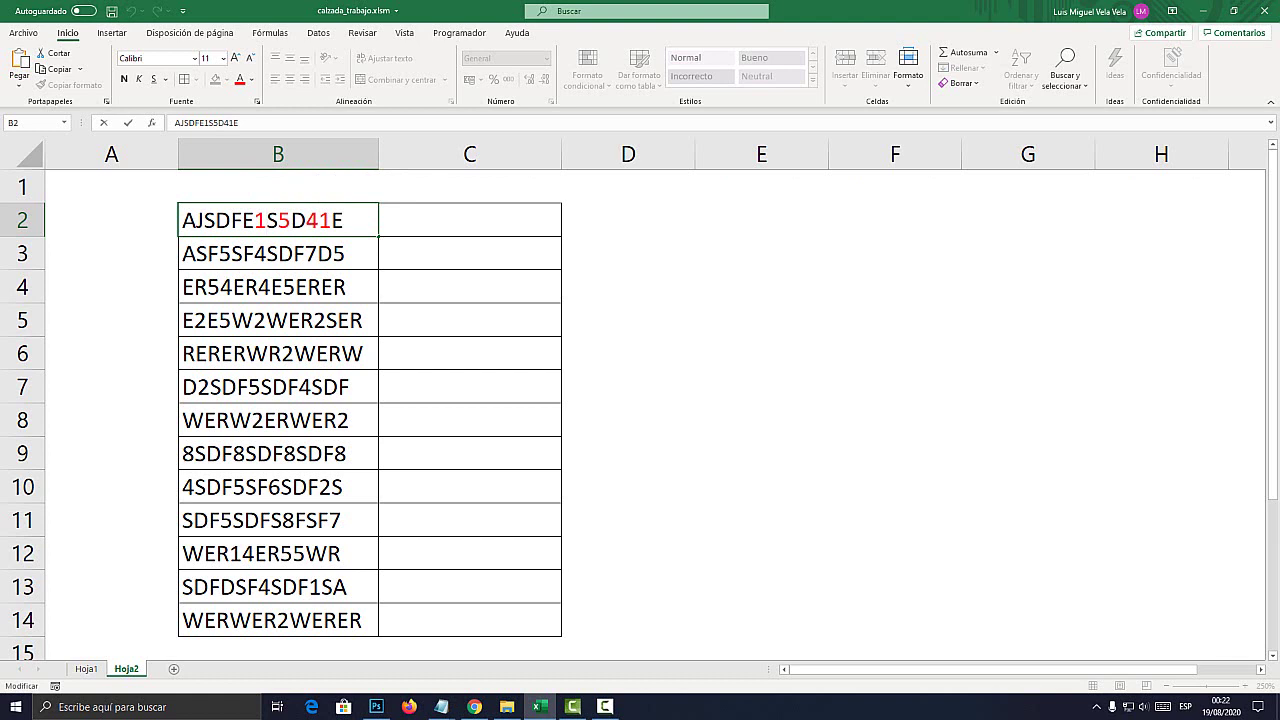
{"action": "key", "text": "shift+Right"}
{"action": "left_click_drag", "start_coordinate": [290, 220], "coordinate": [278, 220]}
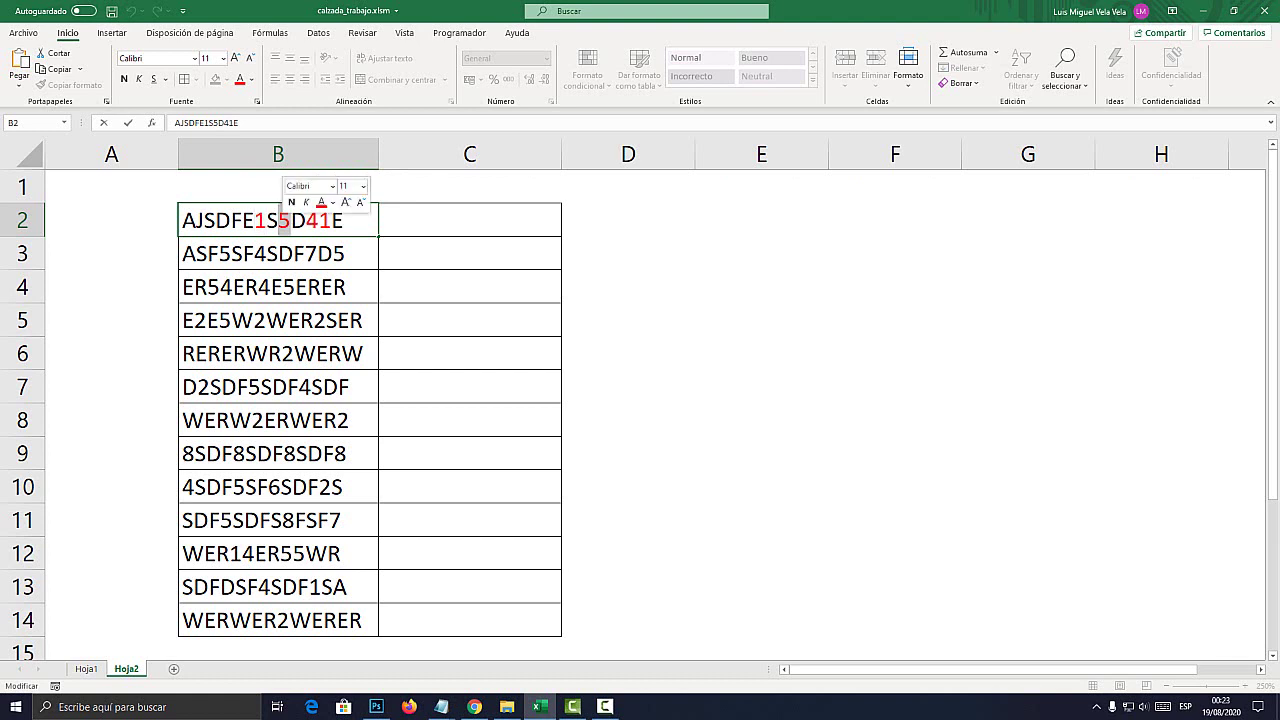
Enter 1541 in C2 as the Flash Fill example.
{"action": "key", "text": "Tab"}
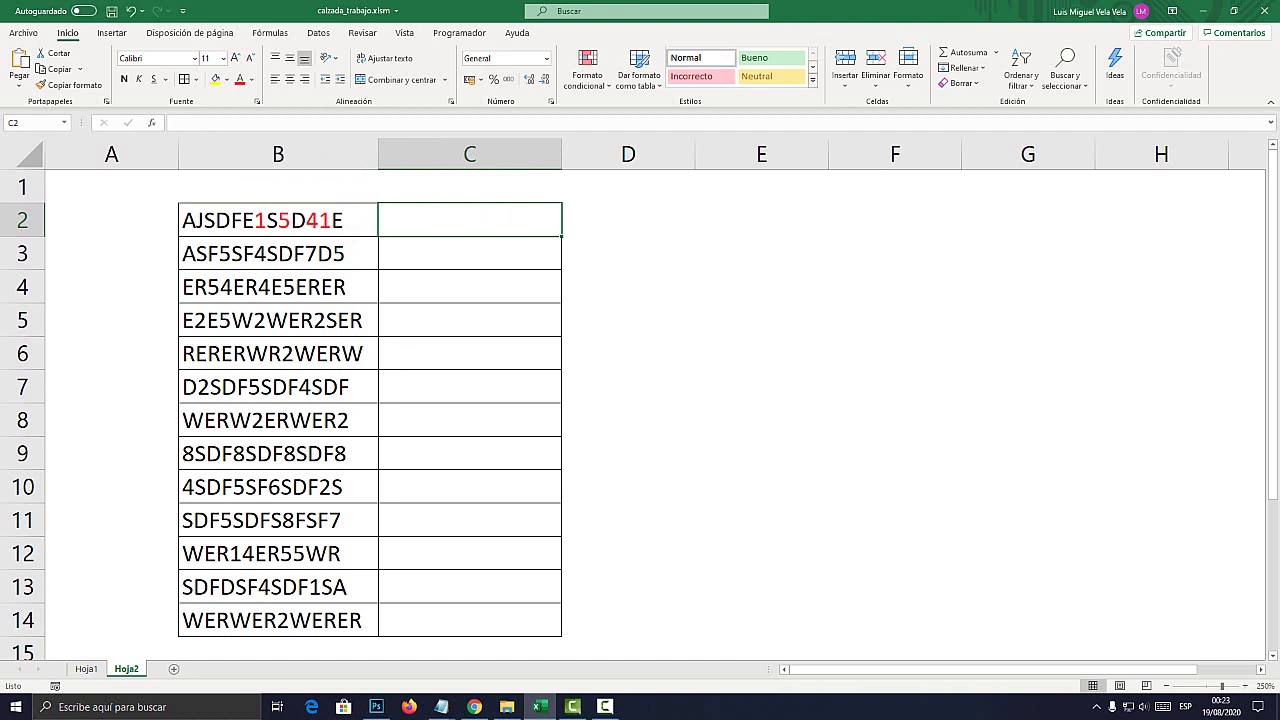
{"action": "type", "text": "1541"}
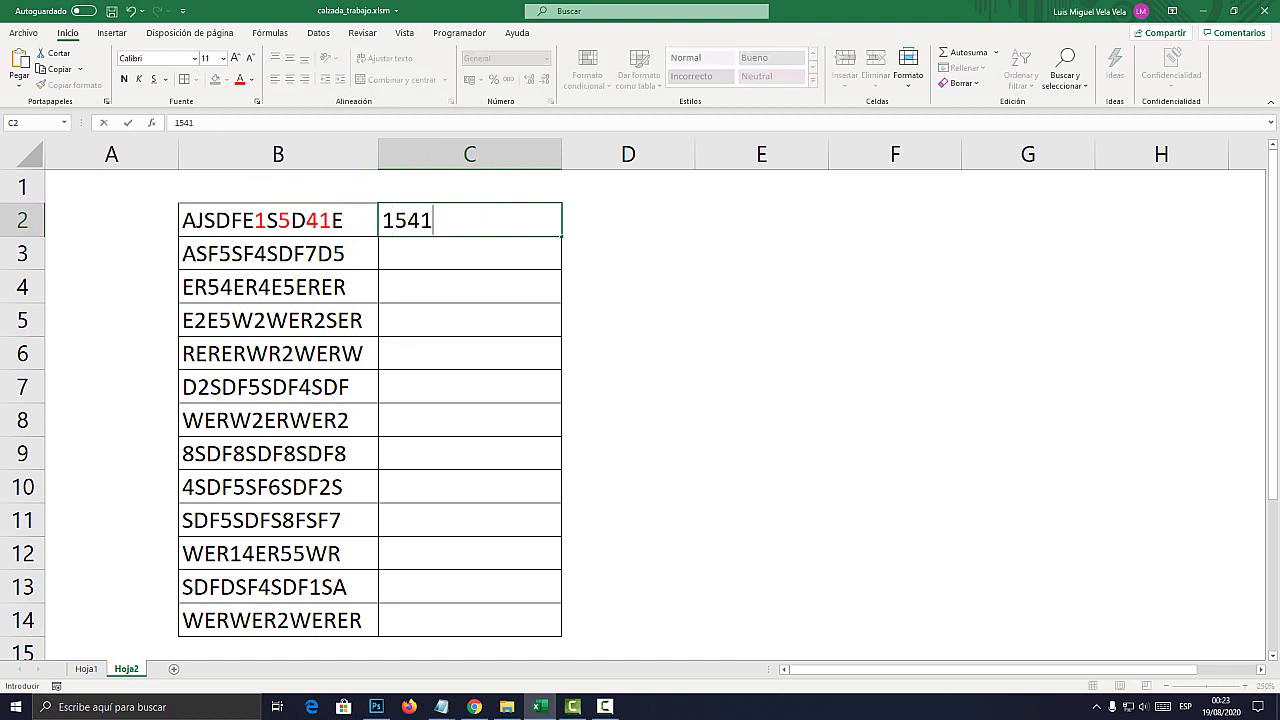
{"action": "key", "text": "Return"}
{"action": "key", "text": "Up"}
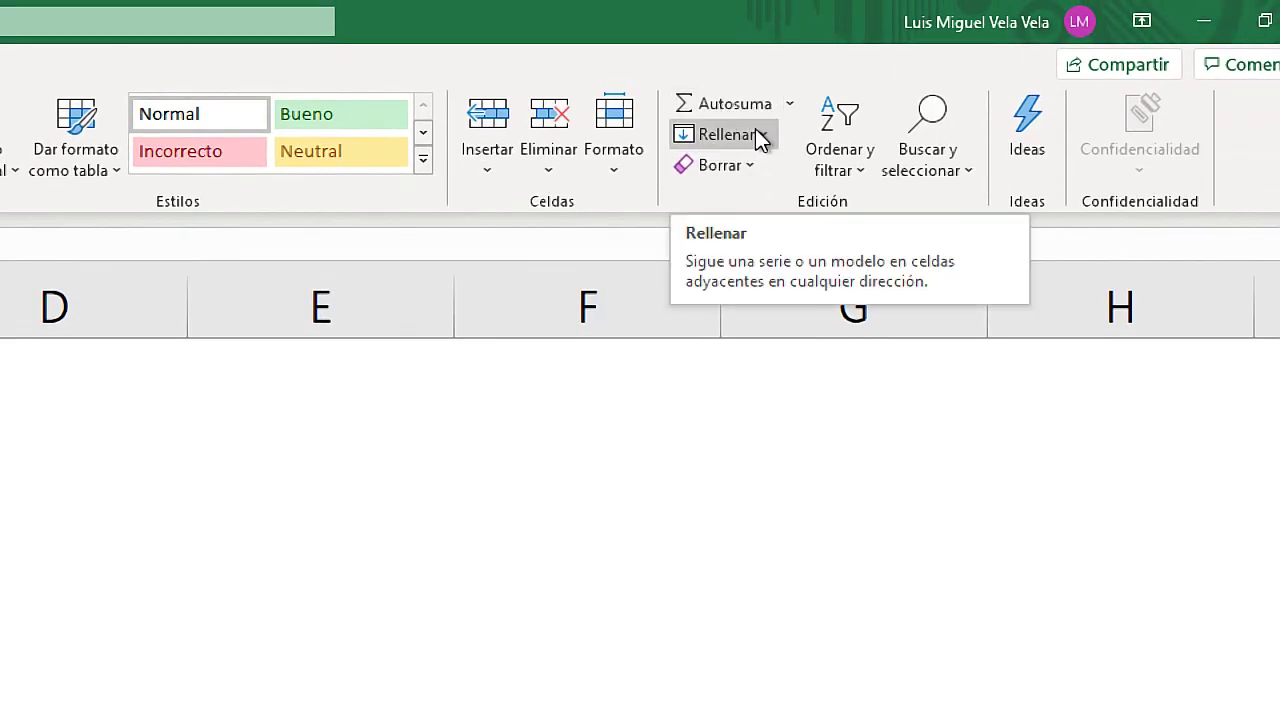
{"action": "left_click", "coordinate": [760, 136]}
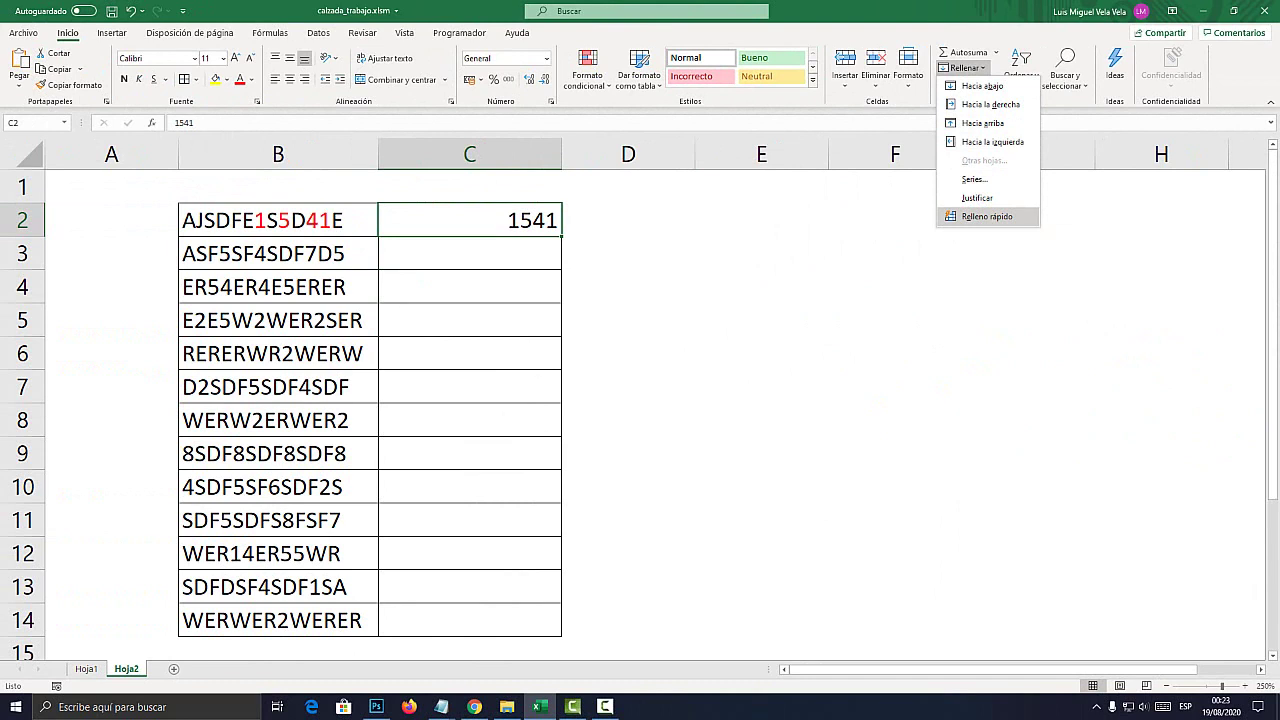
{"action": "left_click", "coordinate": [987, 216]}
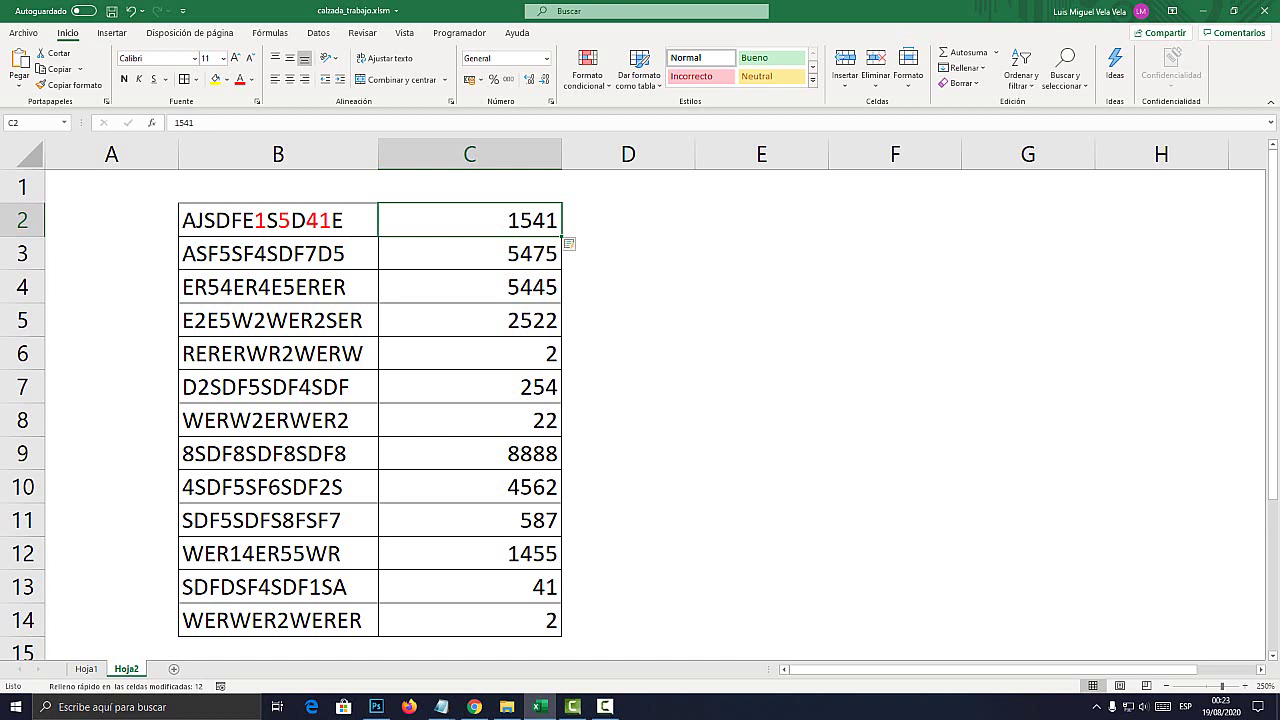
{"action": "key", "text": "Left"}
{"action": "key", "text": "Down"}
{"action": "key", "text": "Down"}
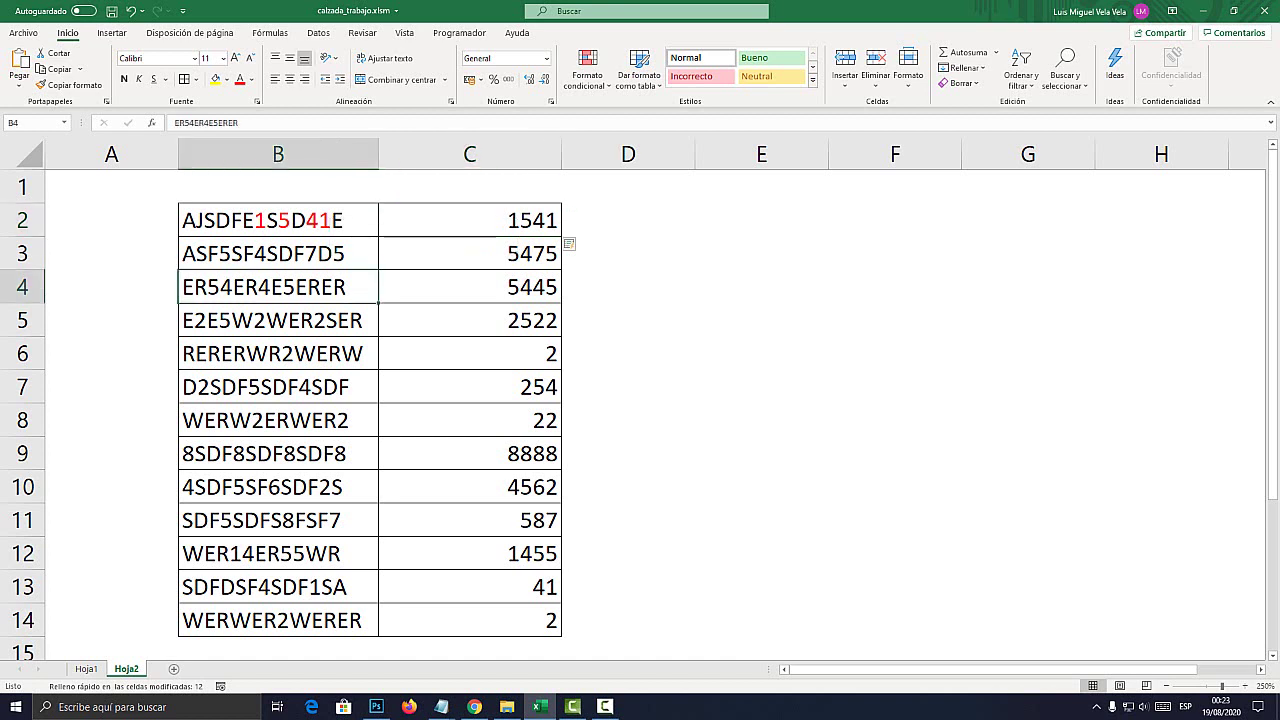
{"action": "key", "text": "Down"}
{"action": "key", "text": "Down"}
{"action": "key", "text": "Down"}
{"action": "left_click", "coordinate": [469, 287]}
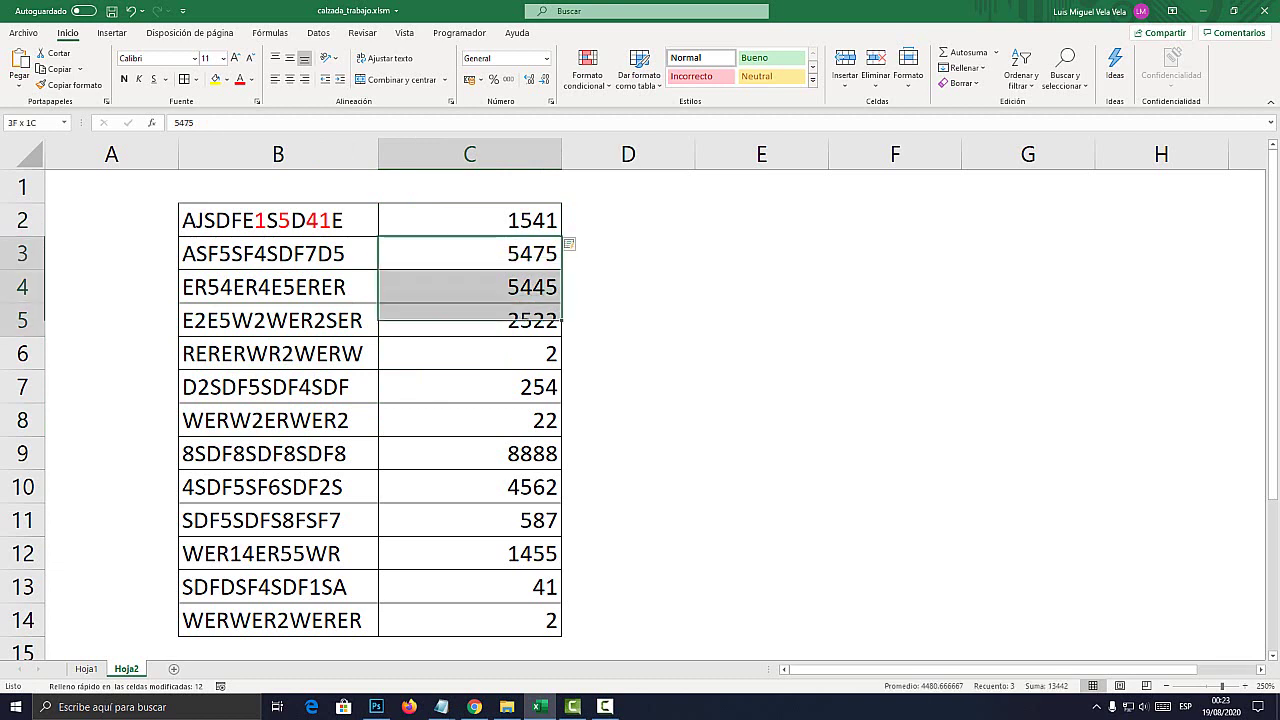
{"action": "left_click_drag", "start_coordinate": [469, 253], "coordinate": [469, 620]}
{"action": "key", "text": "Delete"}
{"action": "double_click", "coordinate": [508, 220]}
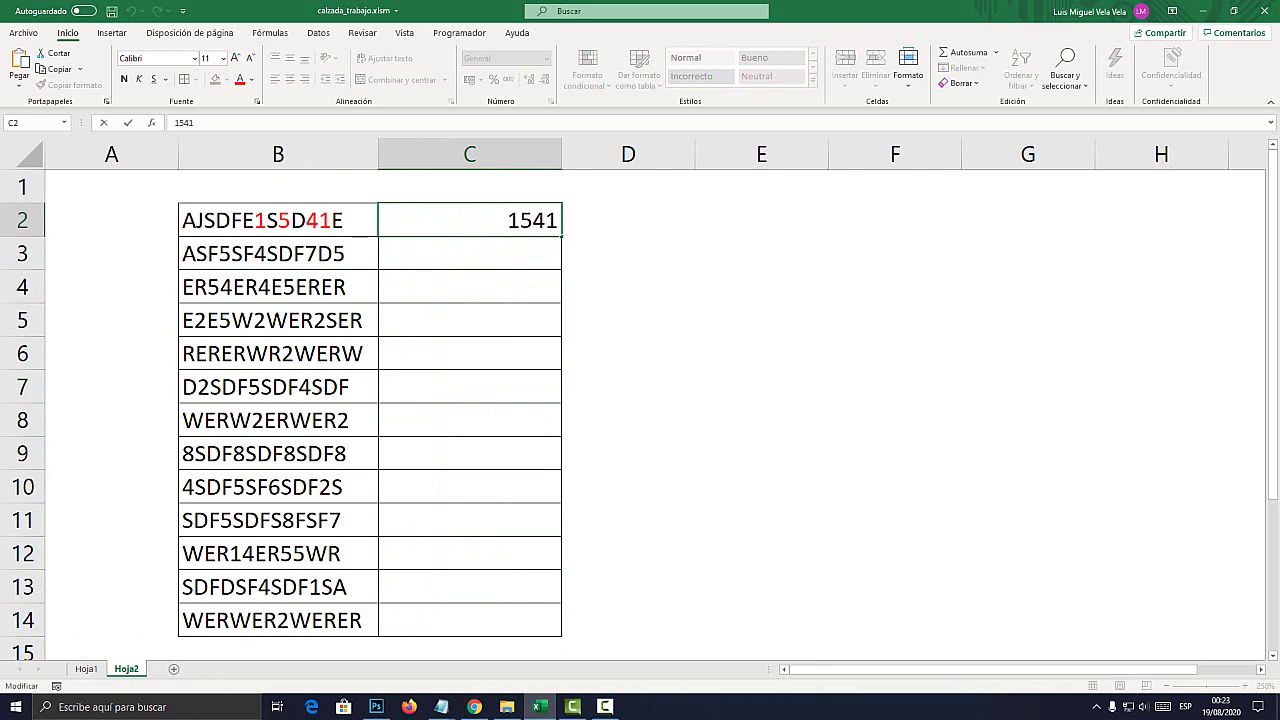
Add A before the digits in C2 so it reads A1541.
{"action": "type", "text": "A"}
{"action": "left_click", "coordinate": [628, 253]}
{"action": "left_click", "coordinate": [469, 220]}
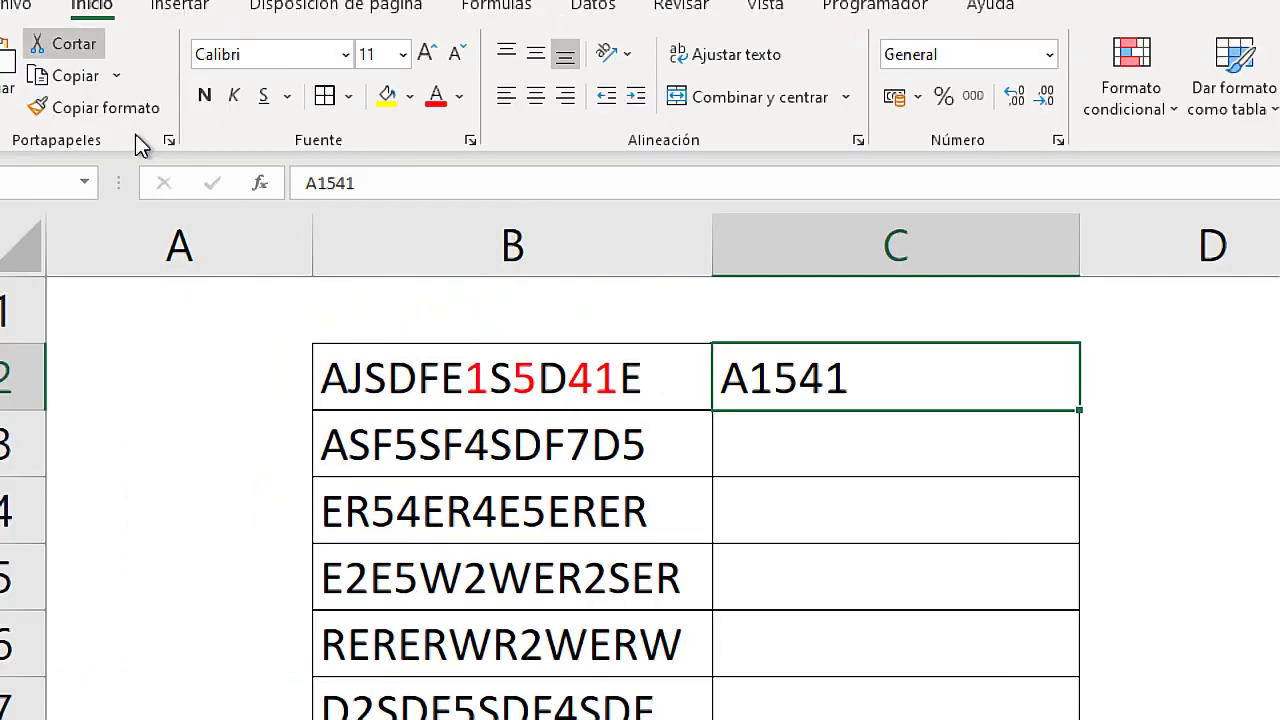
Confirm that B2's code begins with the letter A.
{"action": "double_click", "coordinate": [337, 375]}
{"action": "left_click_drag", "start_coordinate": [350, 375], "coordinate": [297, 366]}
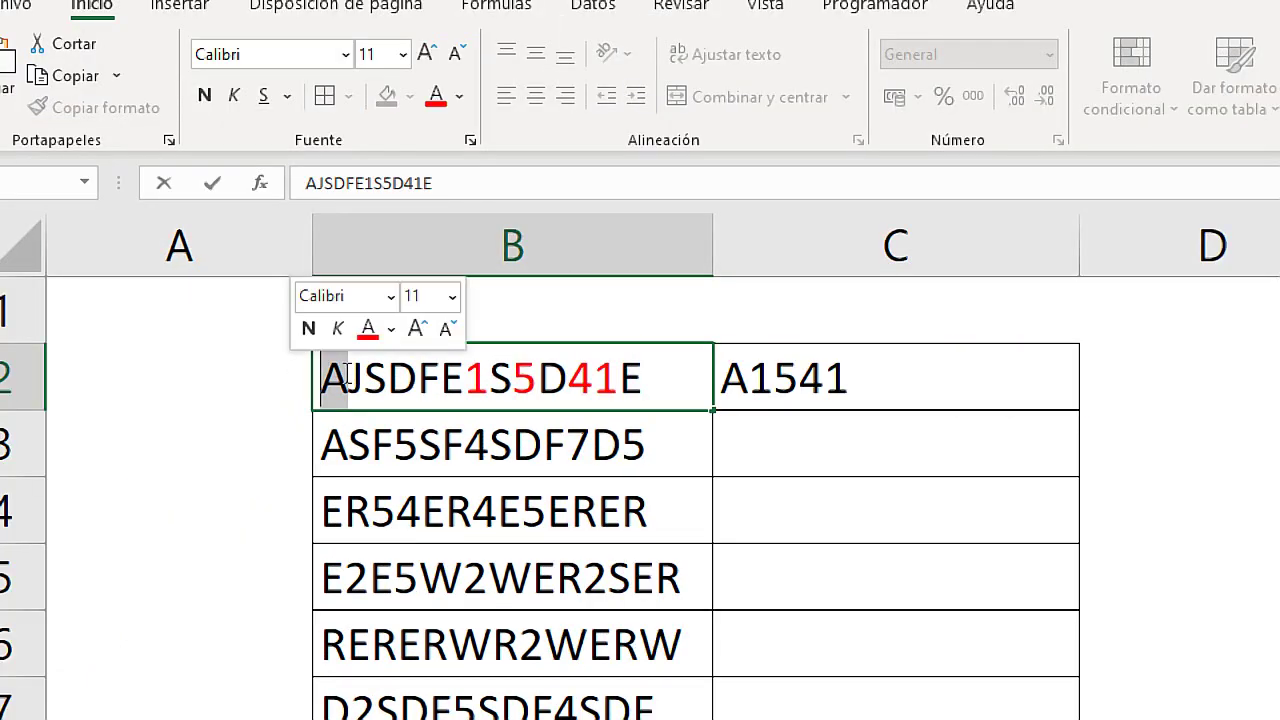
{"action": "left_click_drag", "start_coordinate": [648, 376], "coordinate": [214, 369]}
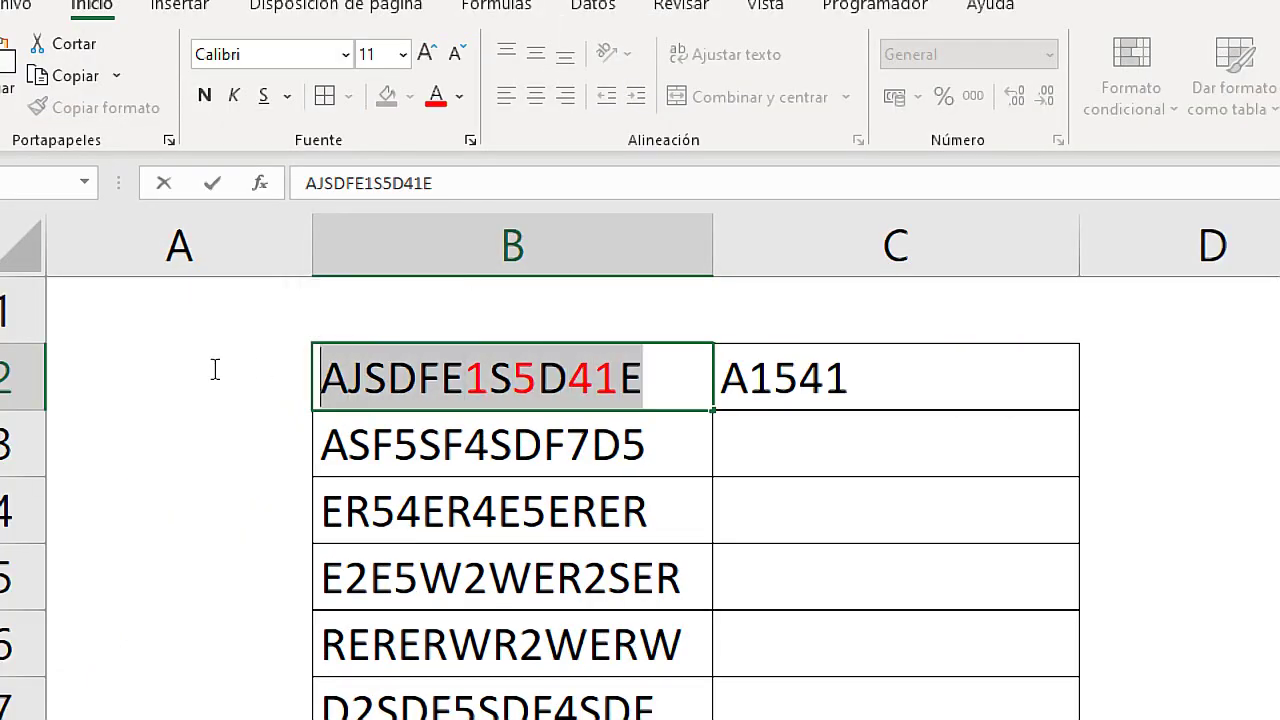
{"action": "left_click", "coordinate": [346, 378]}
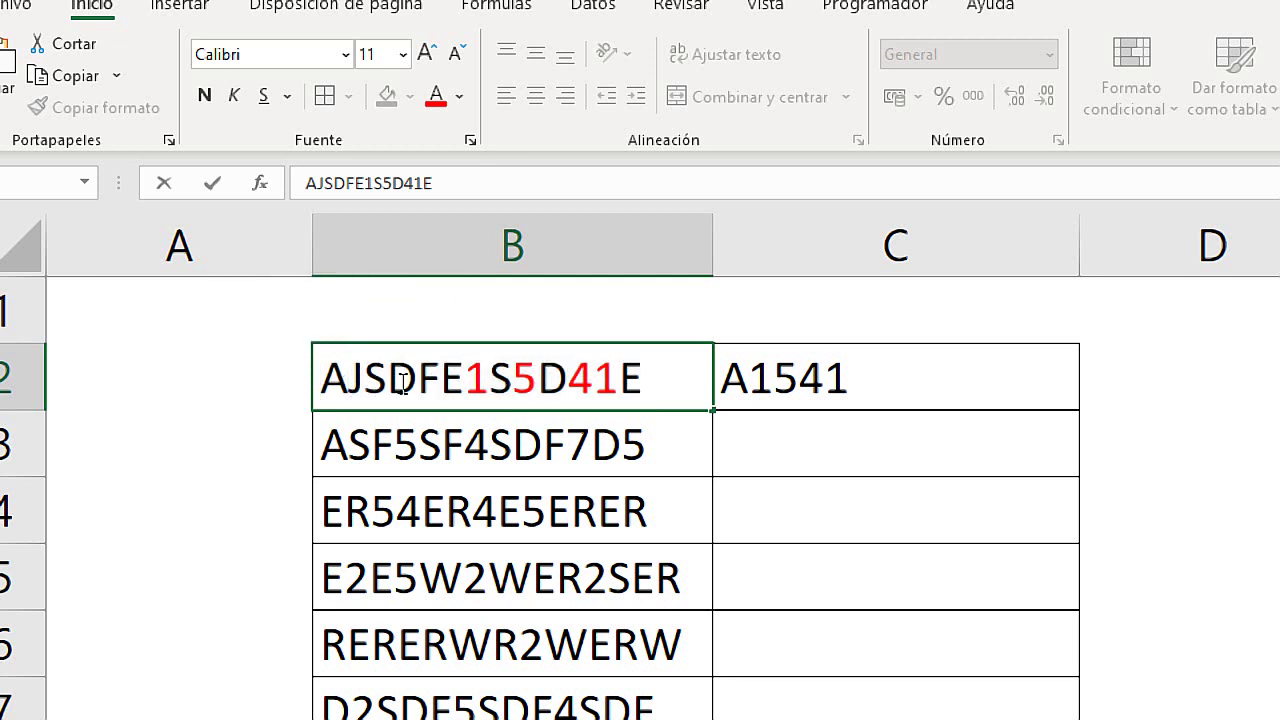
{"action": "left_click_drag", "start_coordinate": [349, 378], "coordinate": [318, 378]}
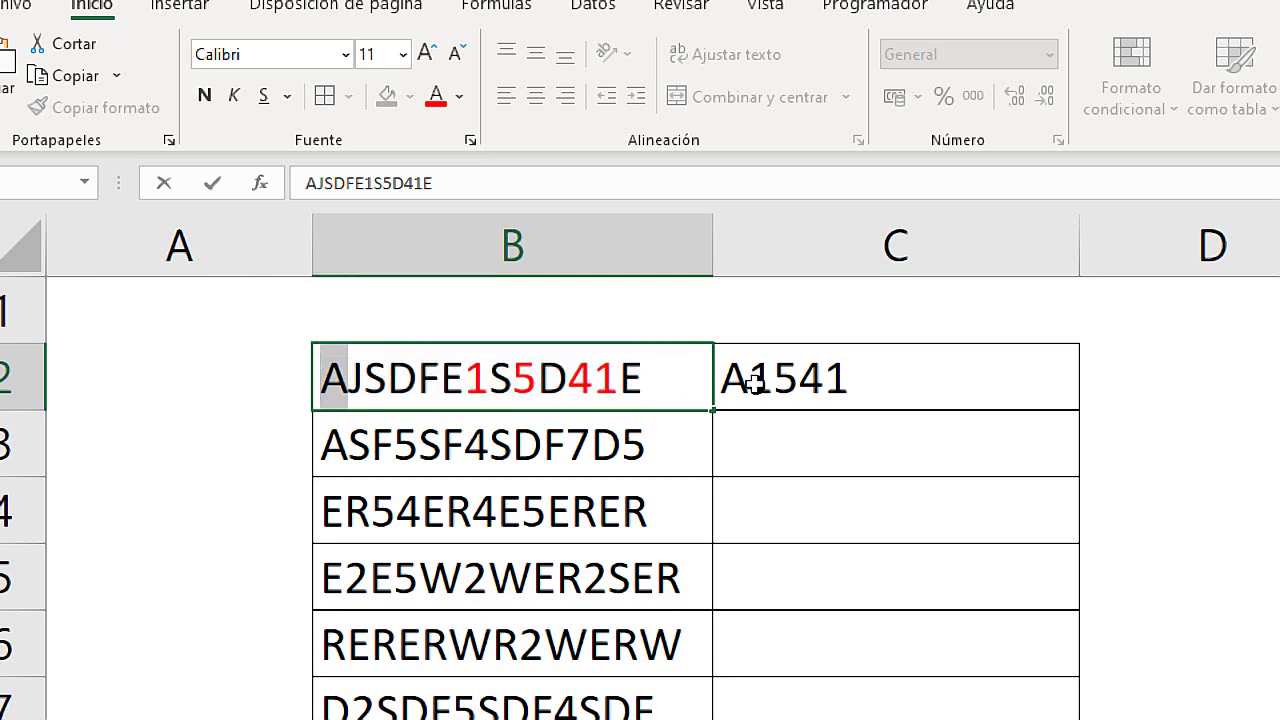
{"action": "left_click", "coordinate": [834, 443]}
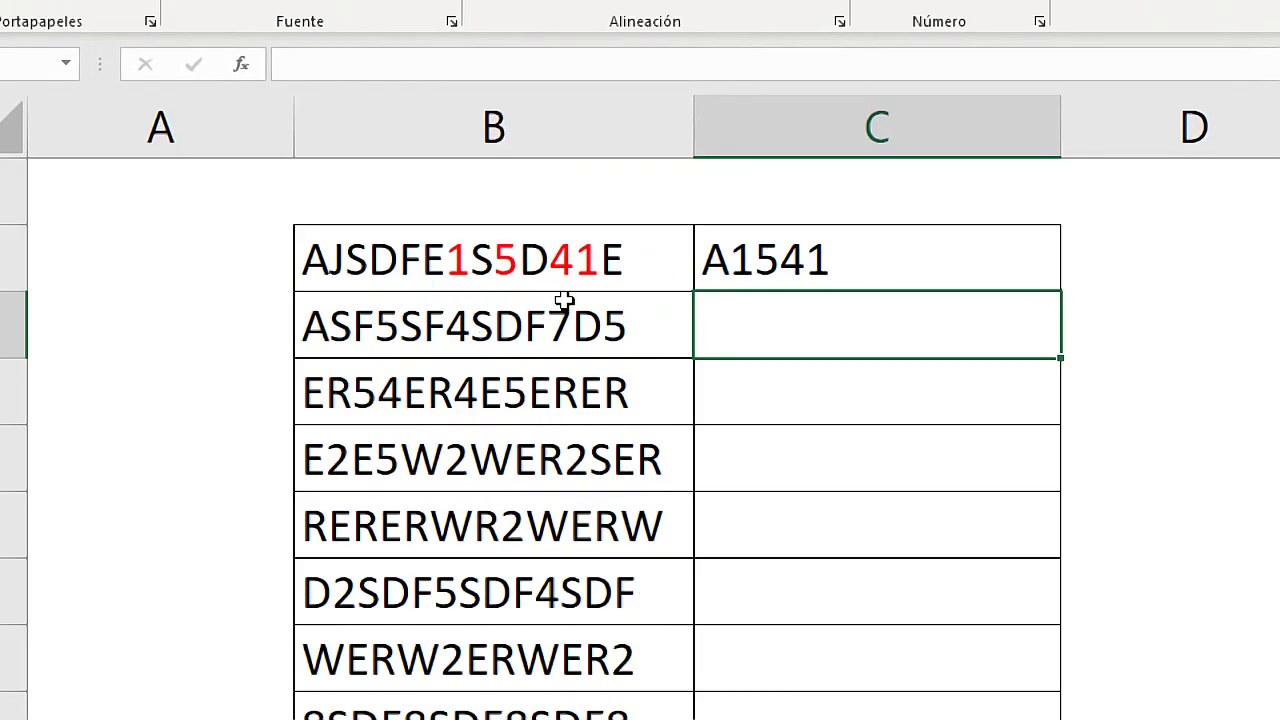
Review the leading A in the A1541 example in C2.
{"action": "left_click", "coordinate": [709, 257]}
{"action": "double_click", "coordinate": [712, 253]}
{"action": "left_click_drag", "start_coordinate": [728, 255], "coordinate": [677, 254]}
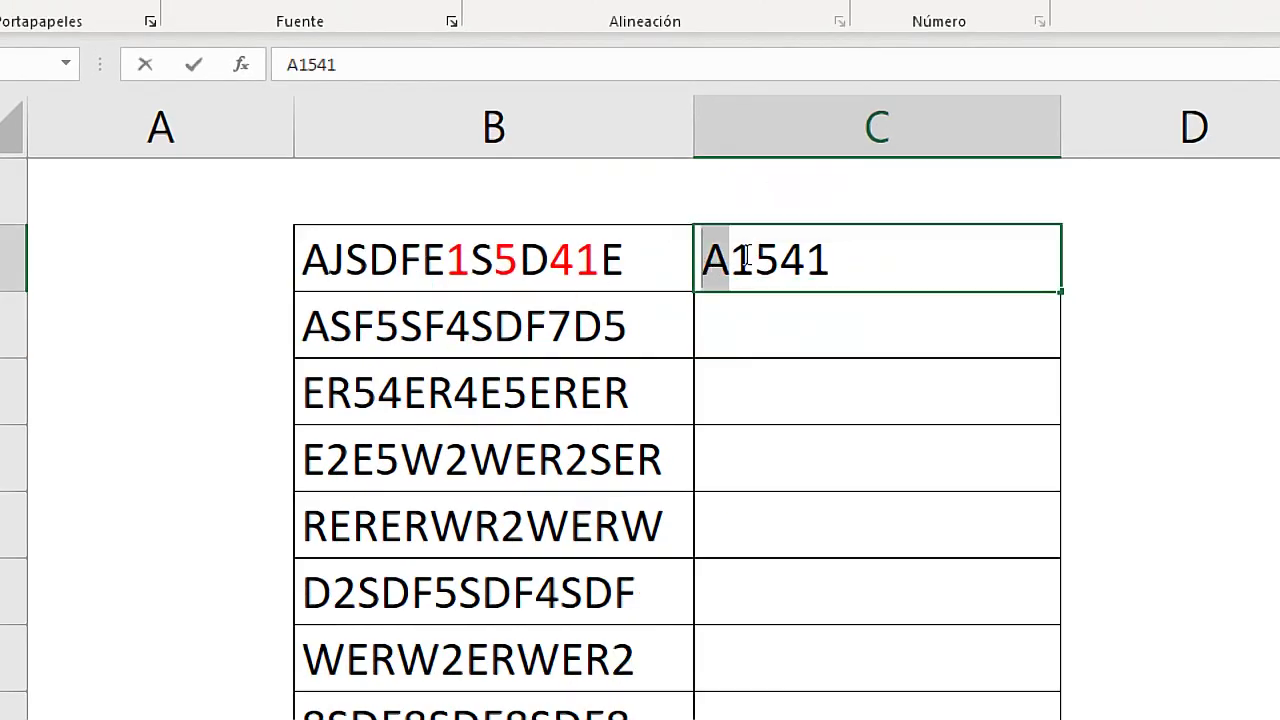
{"action": "key", "text": "Escape"}
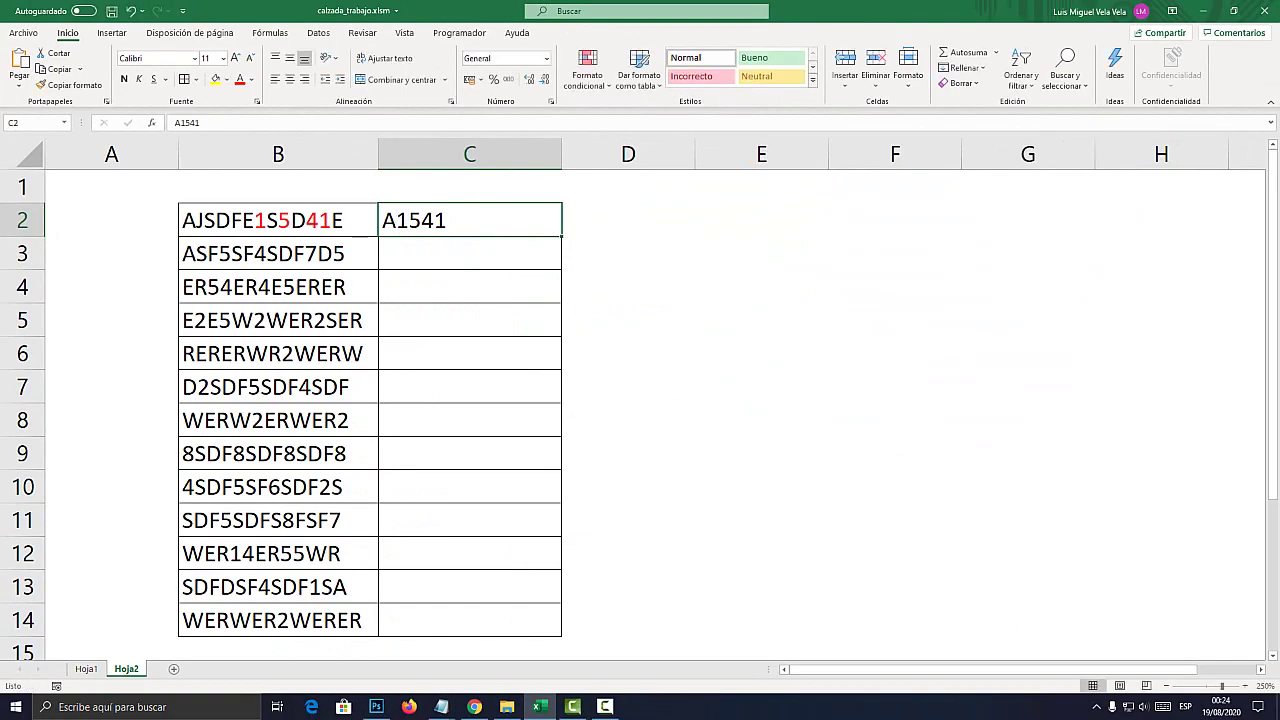
Run Relleno rápido to fill C3:C14 from the A1541 example.
{"action": "left_click", "coordinate": [962, 67]}
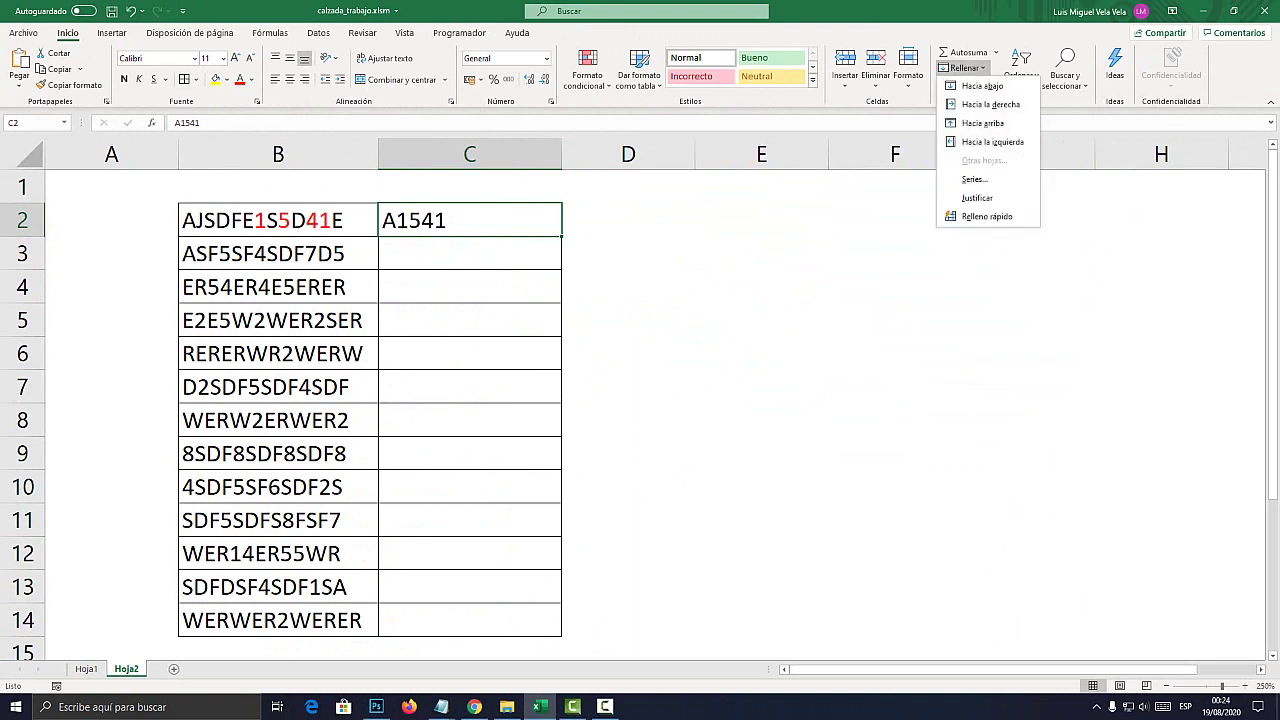
{"action": "left_click", "coordinate": [987, 216]}
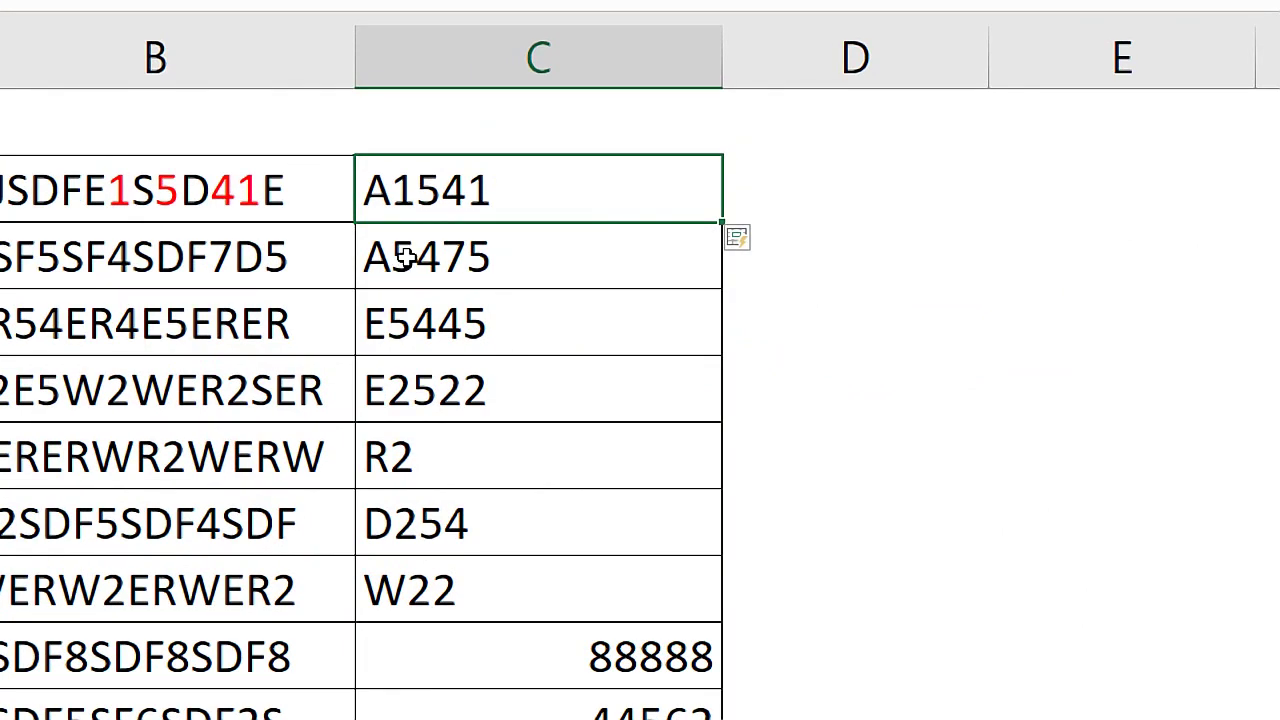
{"action": "left_click", "coordinate": [454, 256]}
Check the A5475 and E2522 results against source codes like E2E5W2WER2SER.
{"action": "double_click", "coordinate": [454, 256]}
{"action": "left_click_drag", "start_coordinate": [496, 256], "coordinate": [386, 256]}
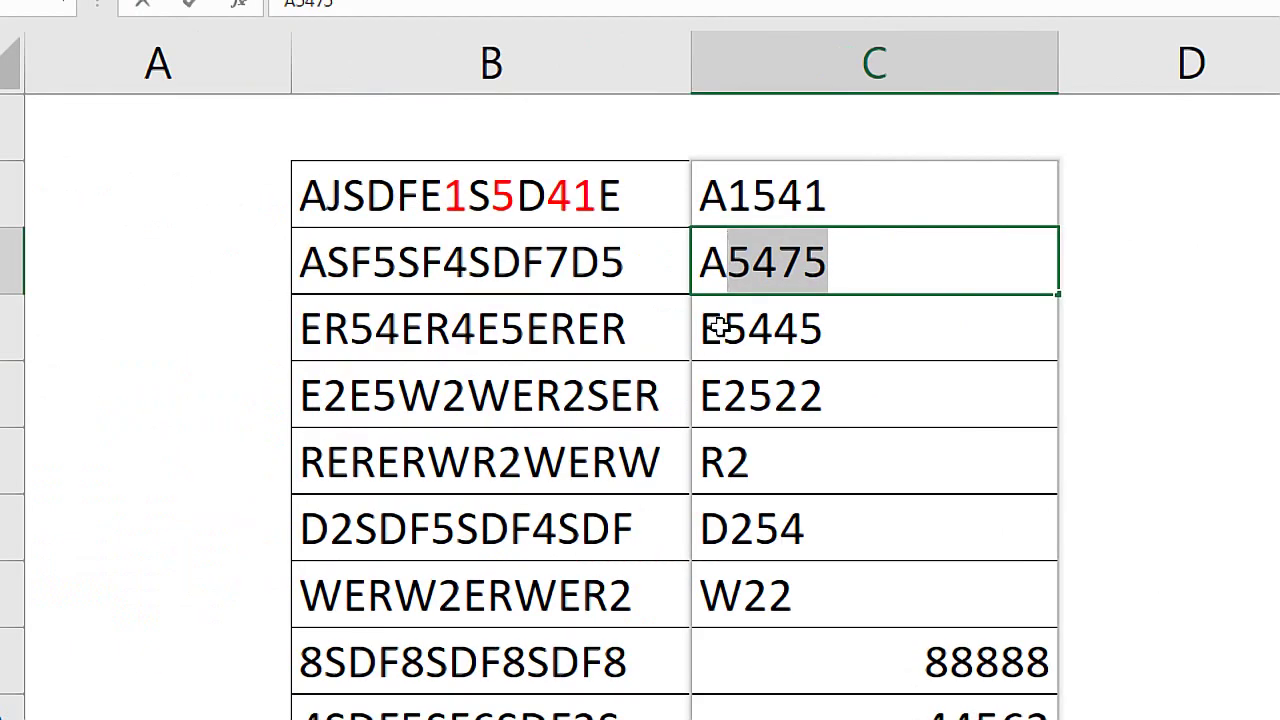
{"action": "double_click", "coordinate": [718, 328]}
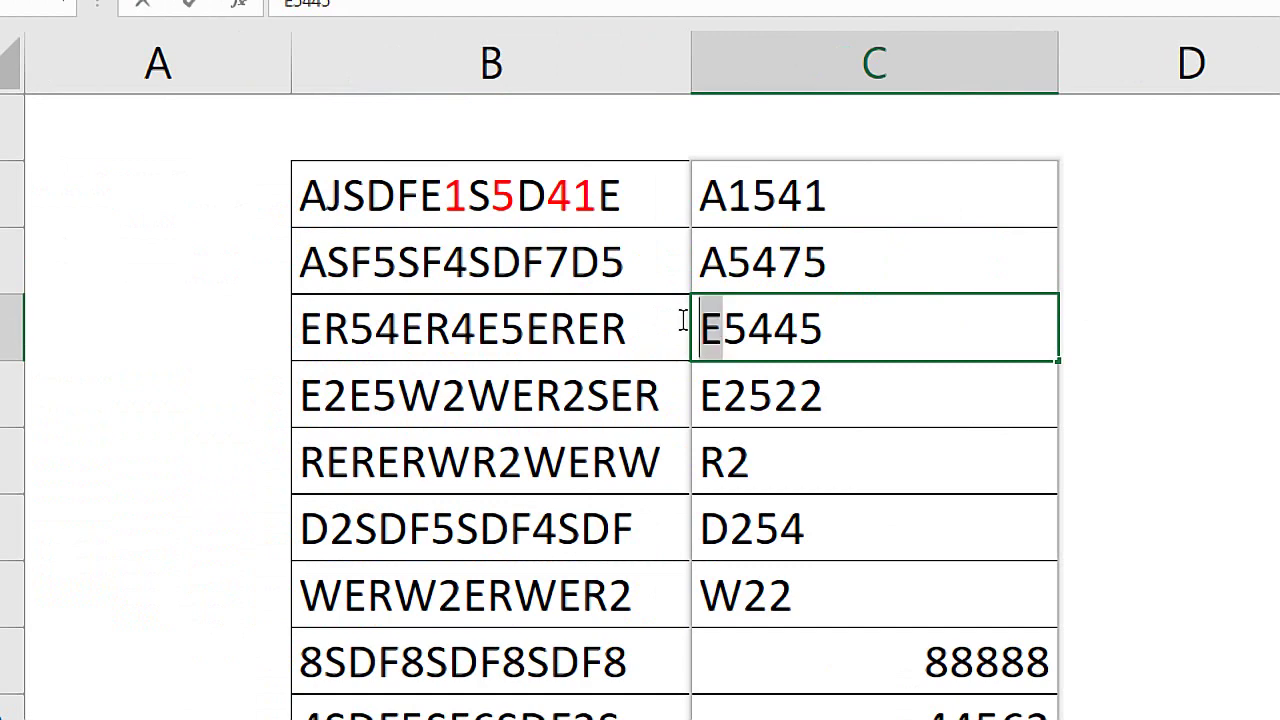
{"action": "double_click", "coordinate": [716, 398]}
{"action": "left_click", "coordinate": [566, 395]}
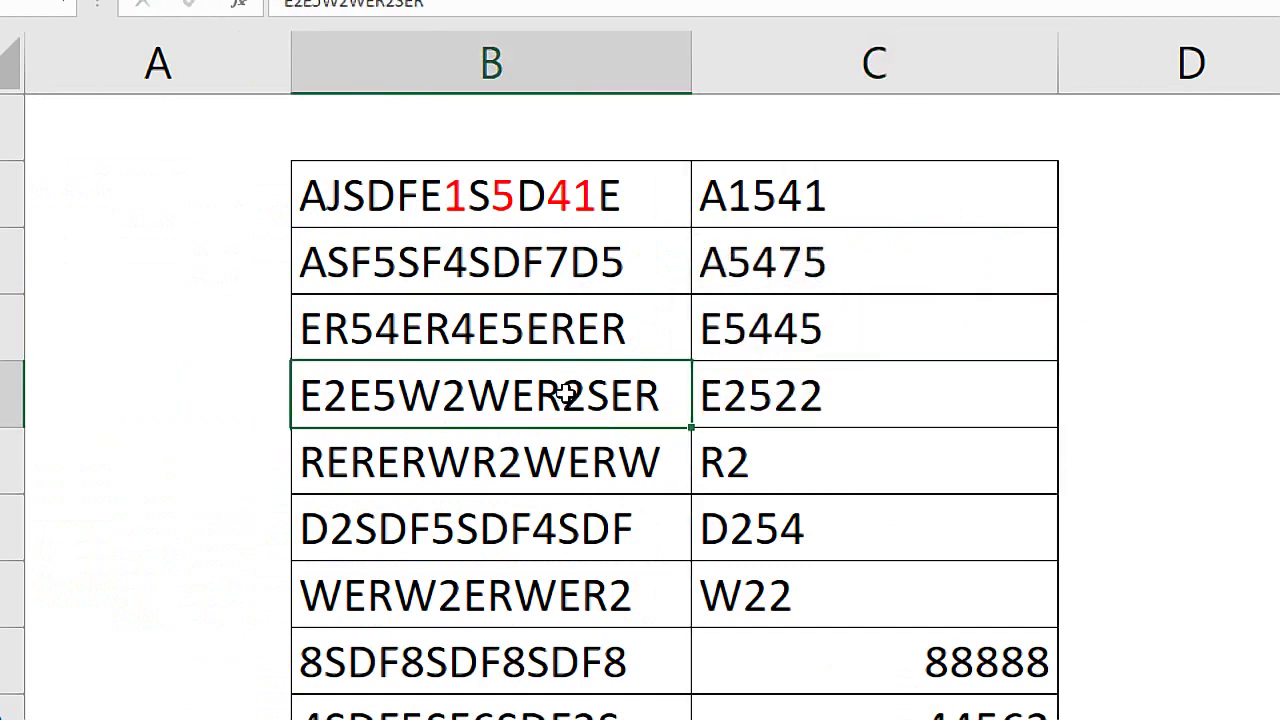